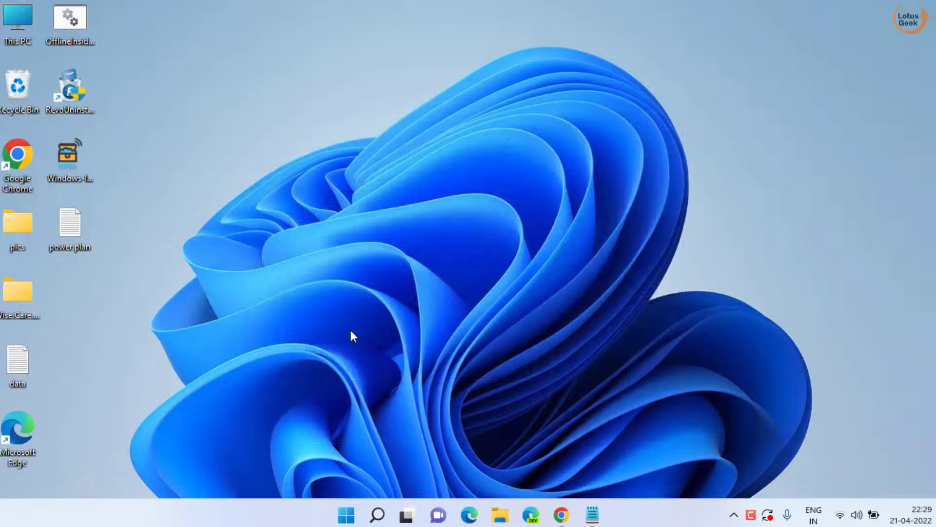
Quit OneDrive from its tray icon menu, confirm Close OneDrive, and verify the icon is gone
{"action": "left_click", "coordinate": [734, 515]}
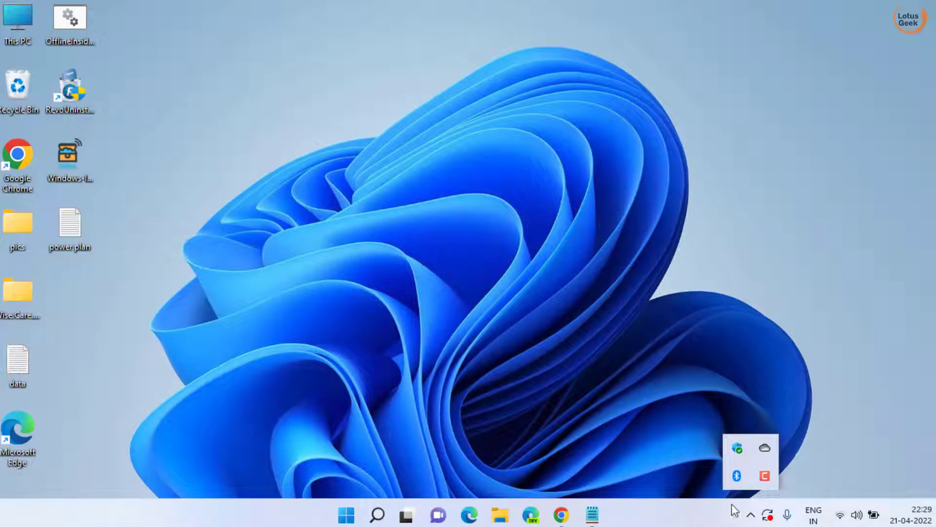
{"action": "right_click", "coordinate": [765, 449]}
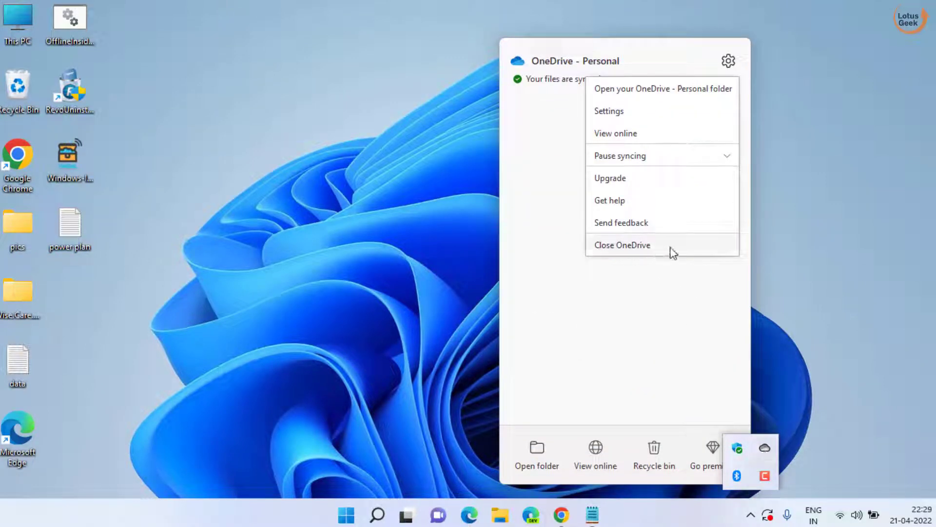
{"action": "left_click", "coordinate": [636, 244]}
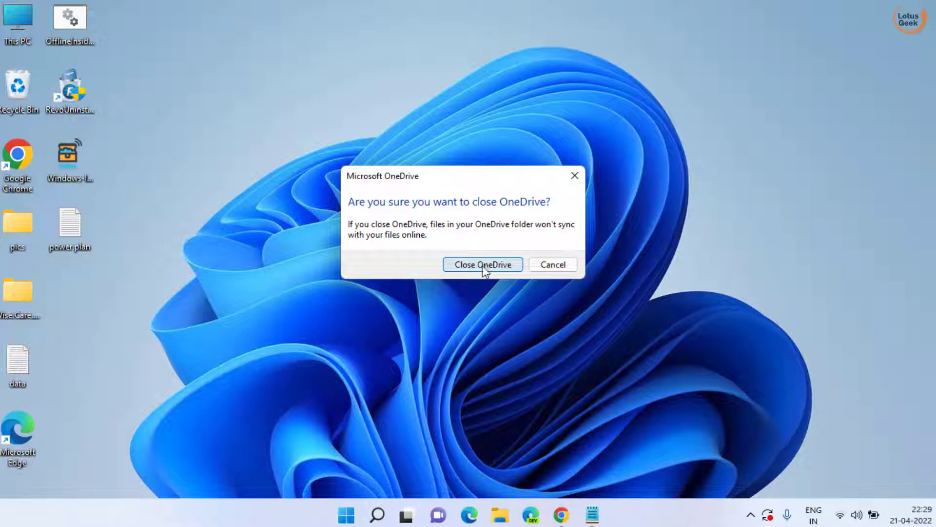
{"action": "left_click", "coordinate": [483, 267]}
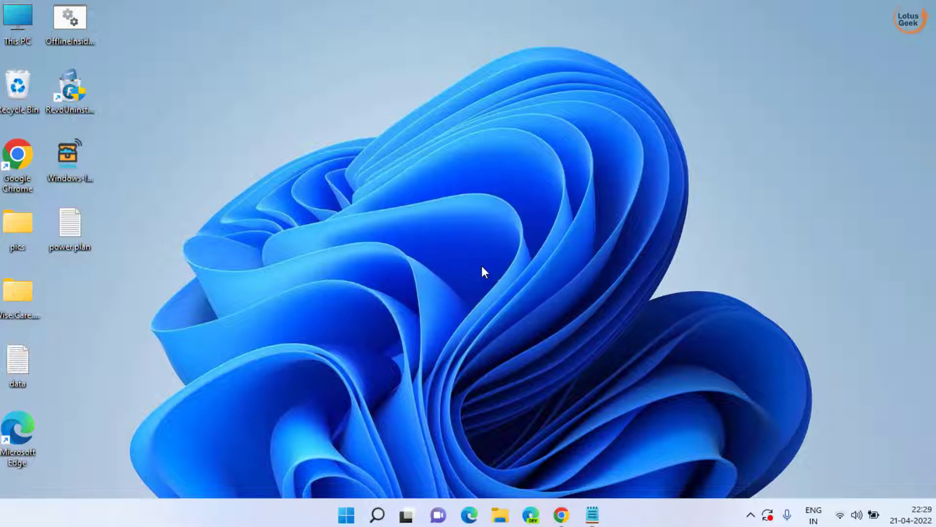
{"action": "left_click", "coordinate": [754, 516]}
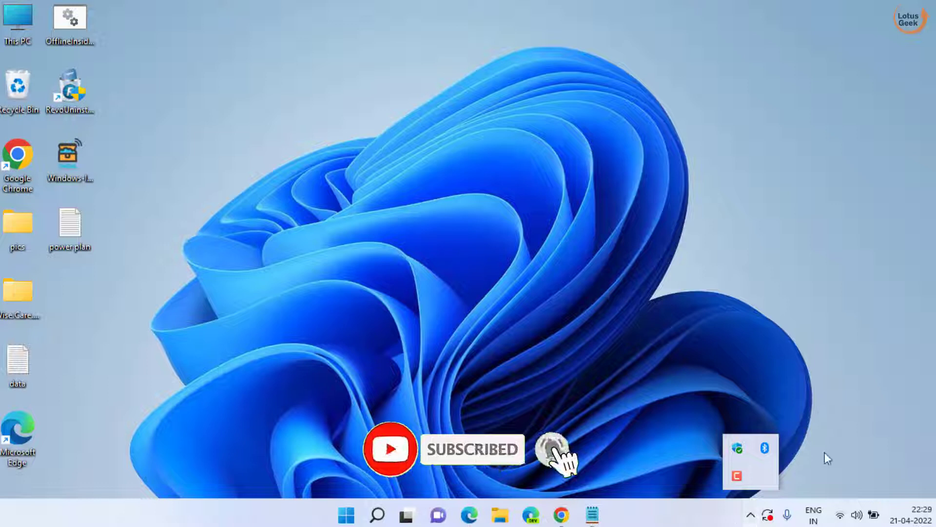
Relaunch OneDrive by searching 'one drive' in Start, close its folder window, and check the tray
{"action": "left_click", "coordinate": [458, 281]}
{"action": "left_click", "coordinate": [346, 513]}
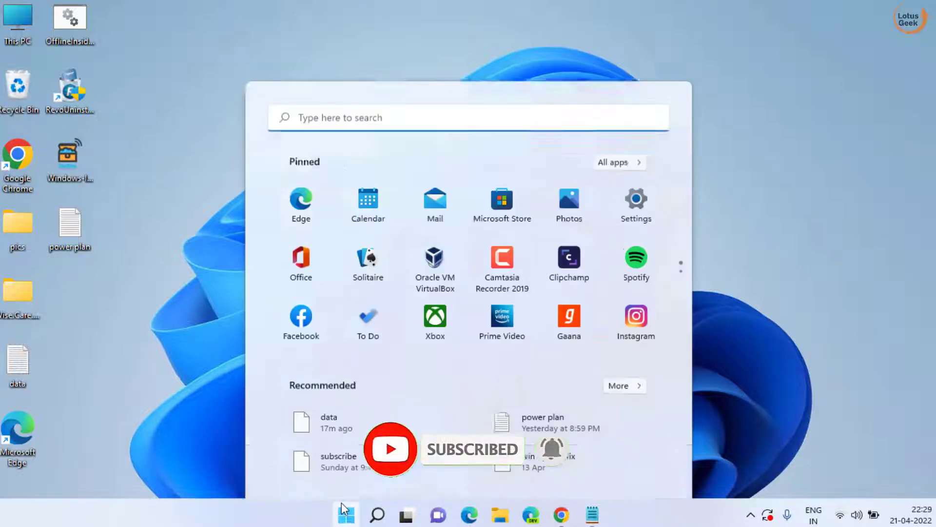
{"action": "type", "text": "om"}
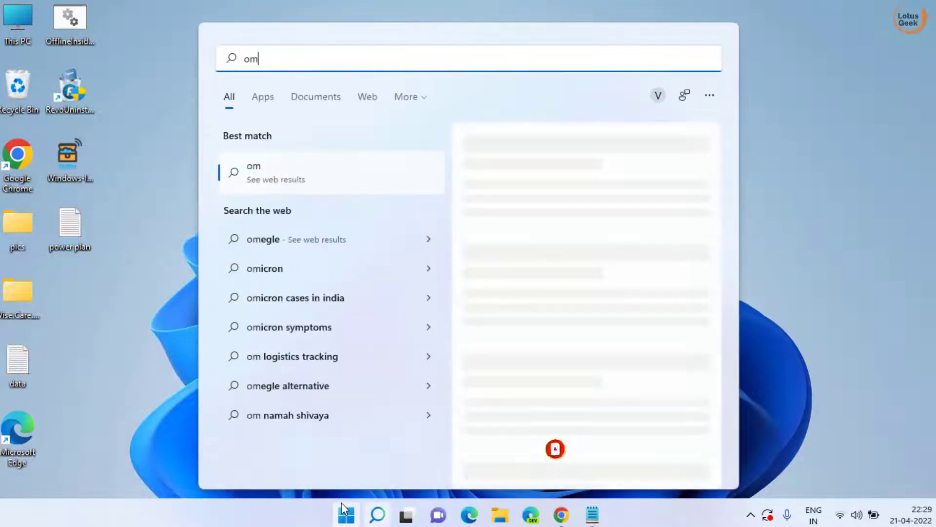
{"action": "key", "text": "BackSpace"}
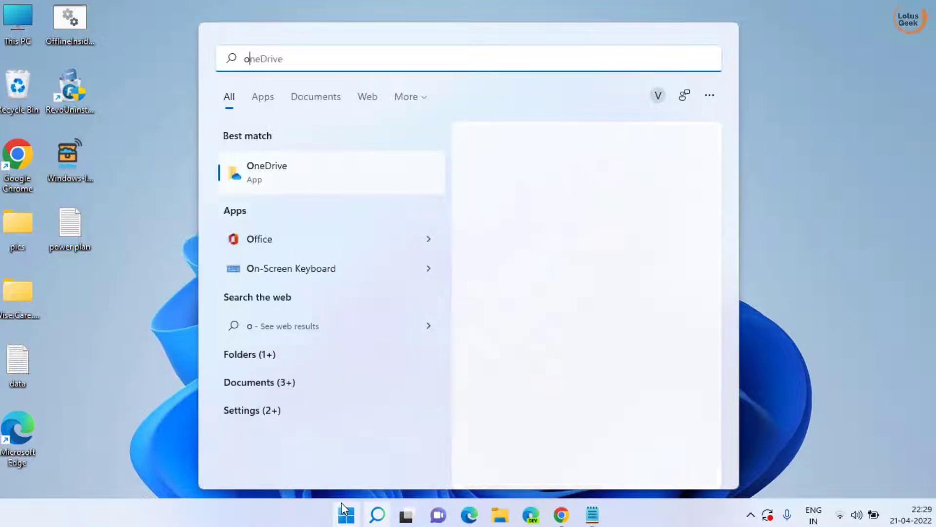
{"action": "type", "text": "ne drive"}
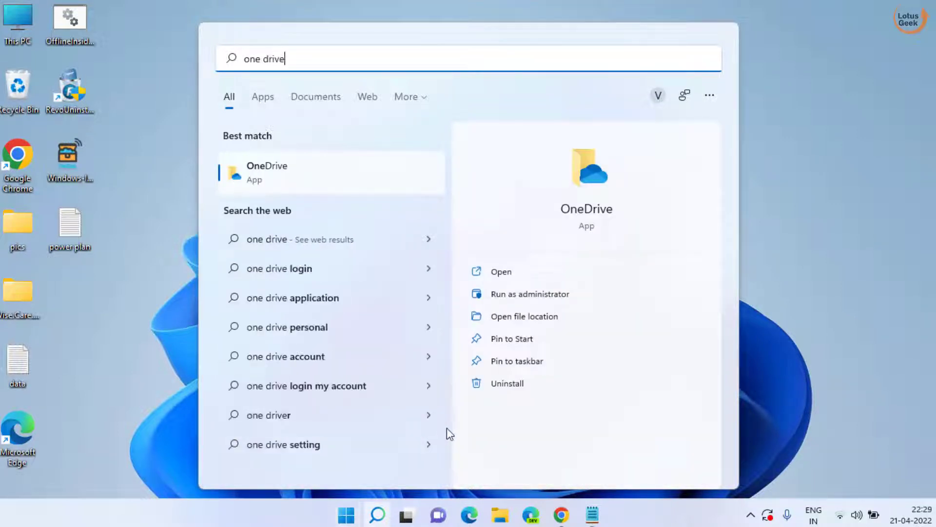
{"action": "left_click", "coordinate": [590, 195]}
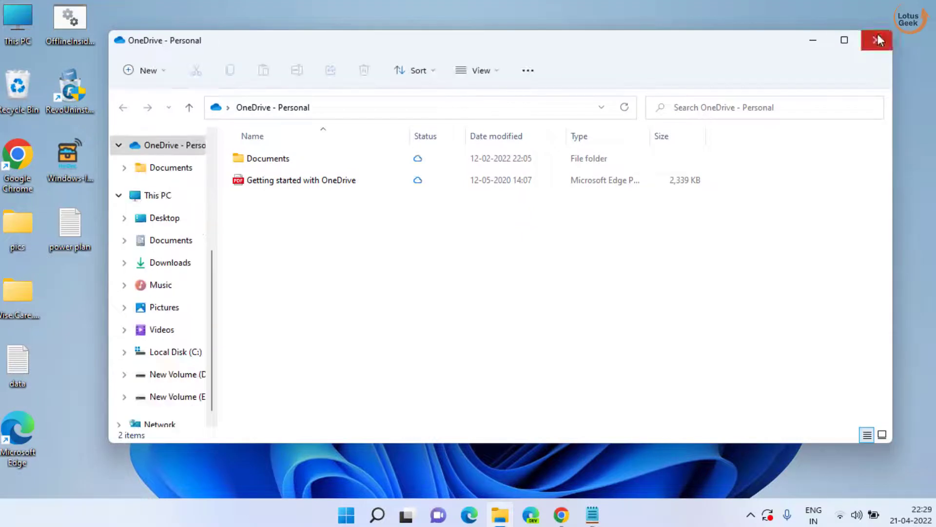
{"action": "left_click", "coordinate": [878, 40]}
{"action": "left_click", "coordinate": [751, 515]}
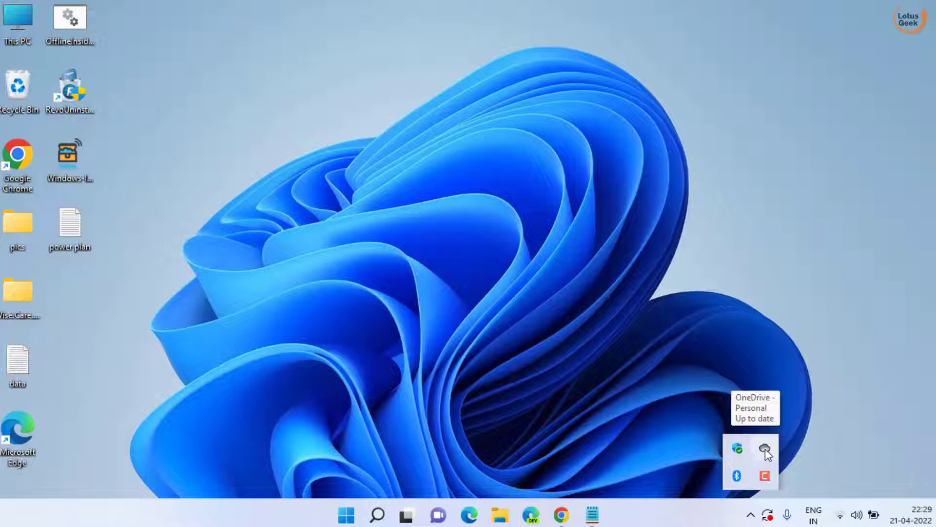
{"action": "left_click", "coordinate": [590, 331]}
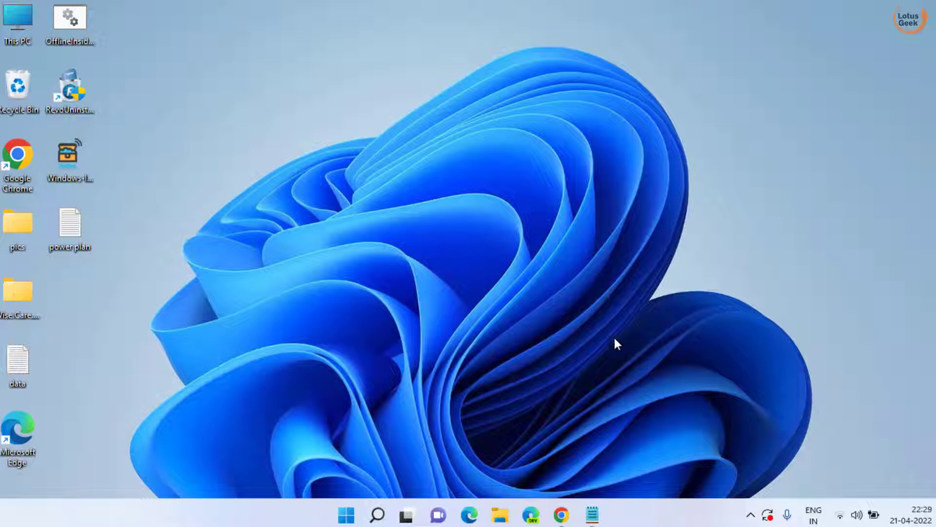
{"action": "left_click", "coordinate": [751, 514]}
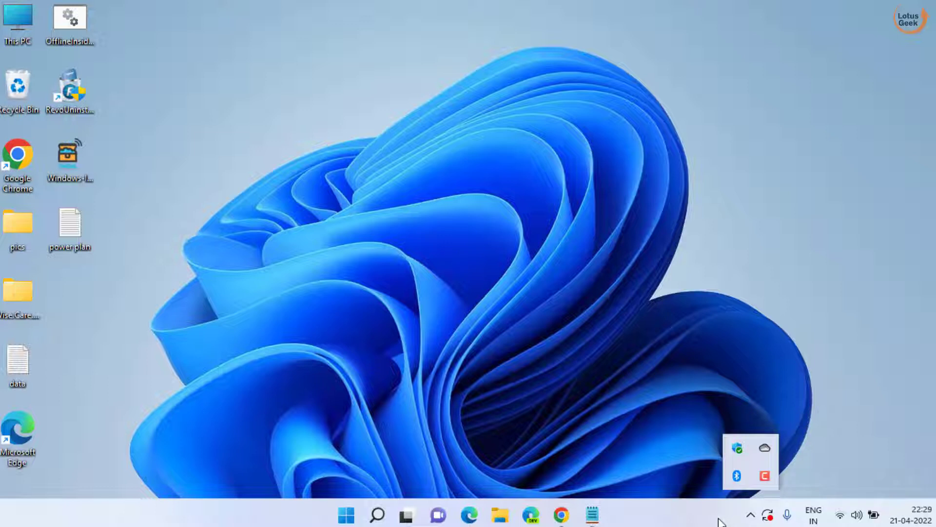
In OneDrive settings, turn off battery-saver sync pausing and Files On-Demand, confirm, and save with OK
{"action": "left_click", "coordinate": [765, 447]}
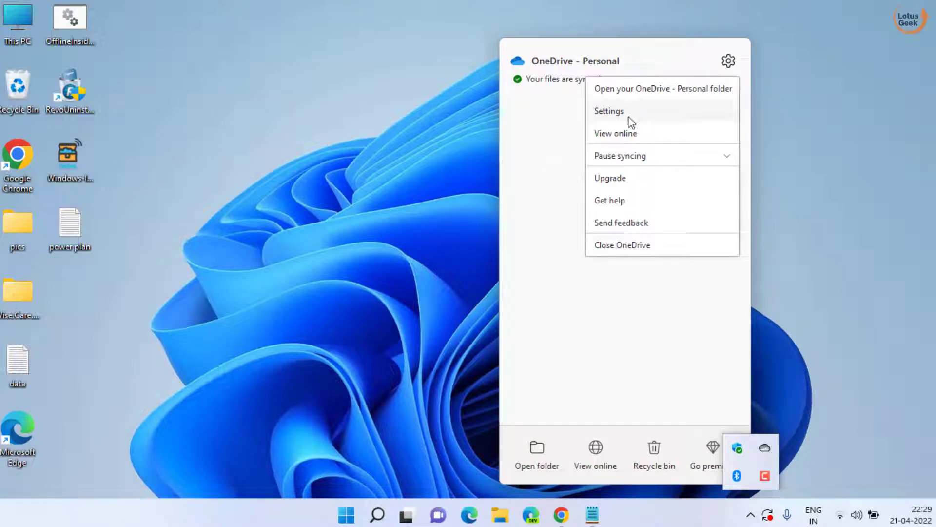
{"action": "left_click", "coordinate": [624, 115]}
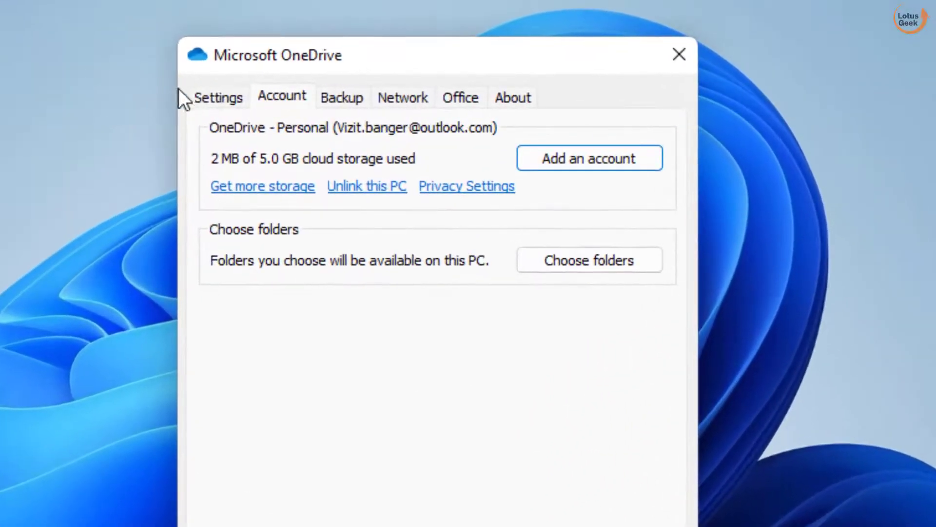
{"action": "left_click", "coordinate": [220, 97]}
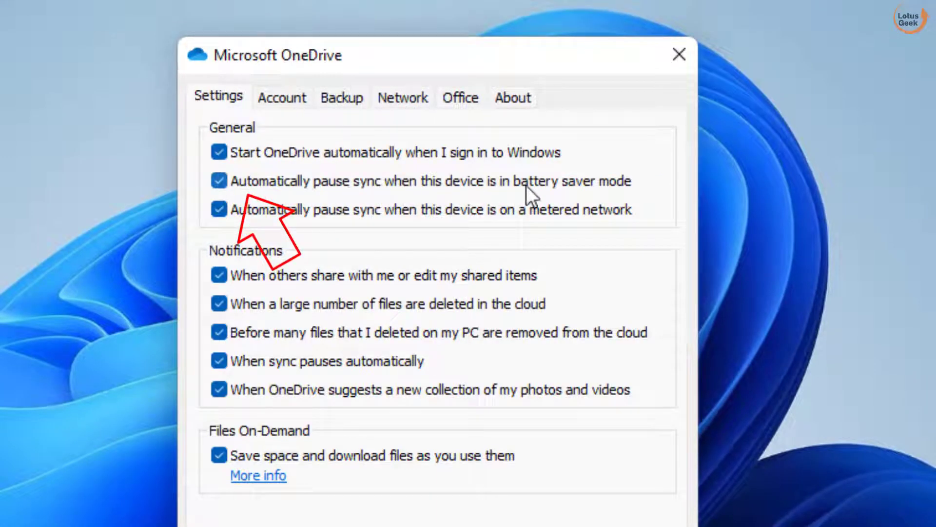
{"action": "left_click", "coordinate": [218, 180]}
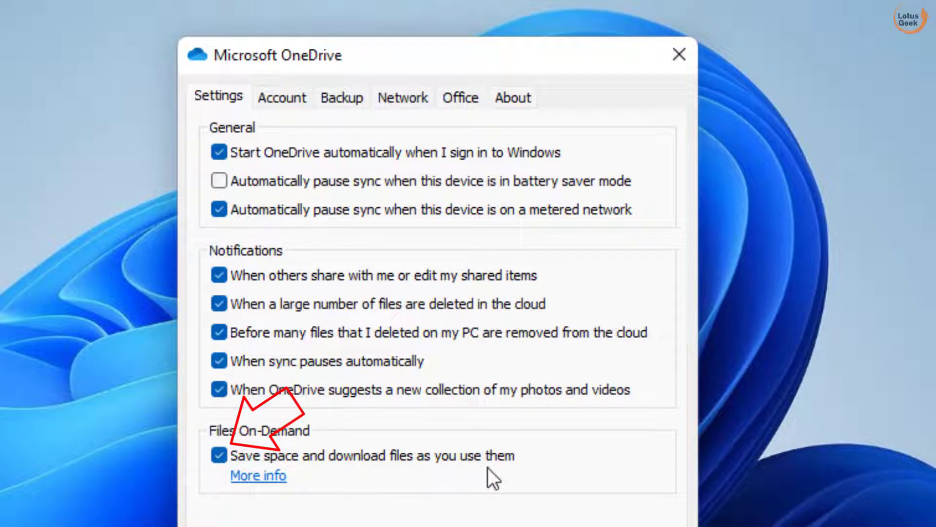
{"action": "left_click", "coordinate": [223, 456]}
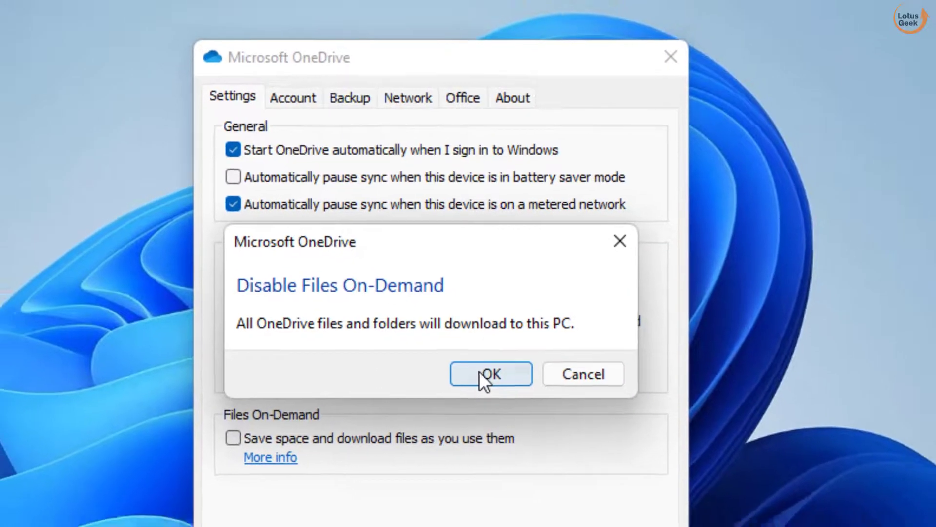
{"action": "left_click", "coordinate": [472, 385]}
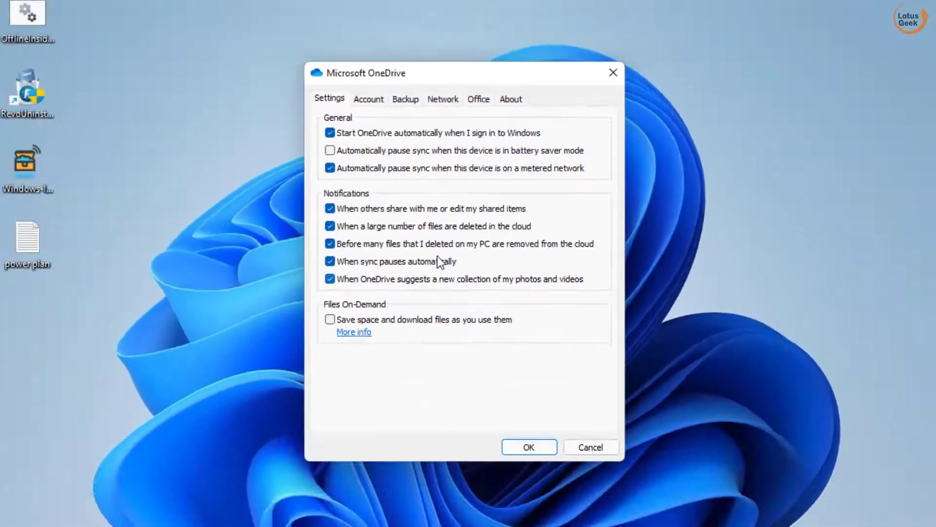
{"action": "left_click", "coordinate": [520, 412]}
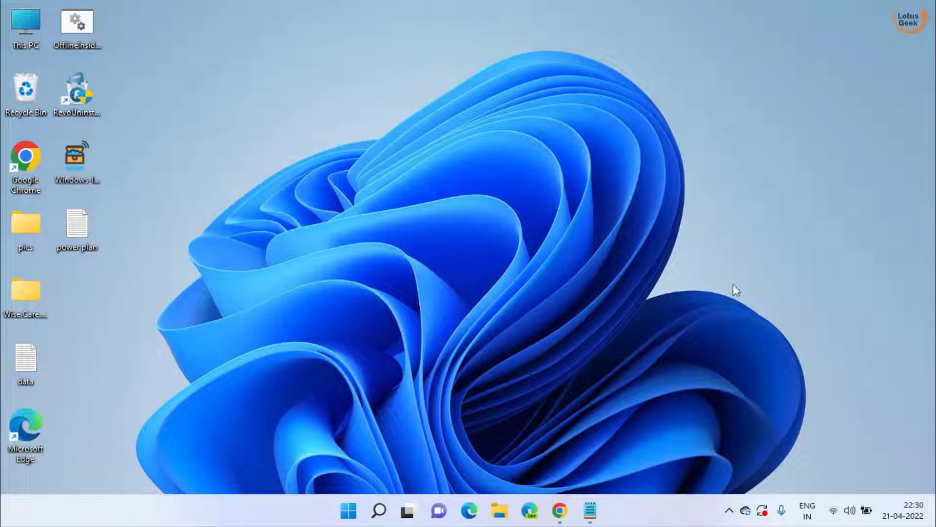
{"action": "mouse_move", "coordinate": [746, 512]}
{"action": "left_click", "coordinate": [739, 509]}
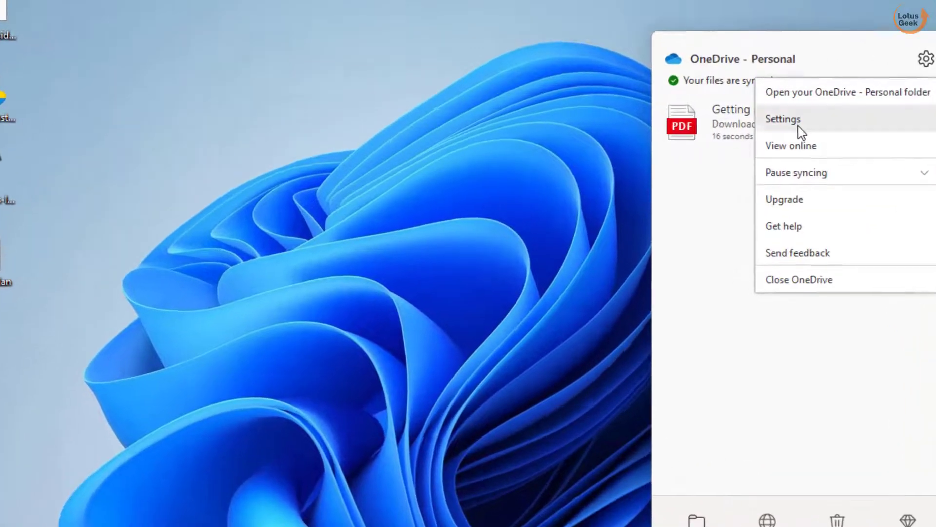
{"action": "left_click", "coordinate": [800, 129]}
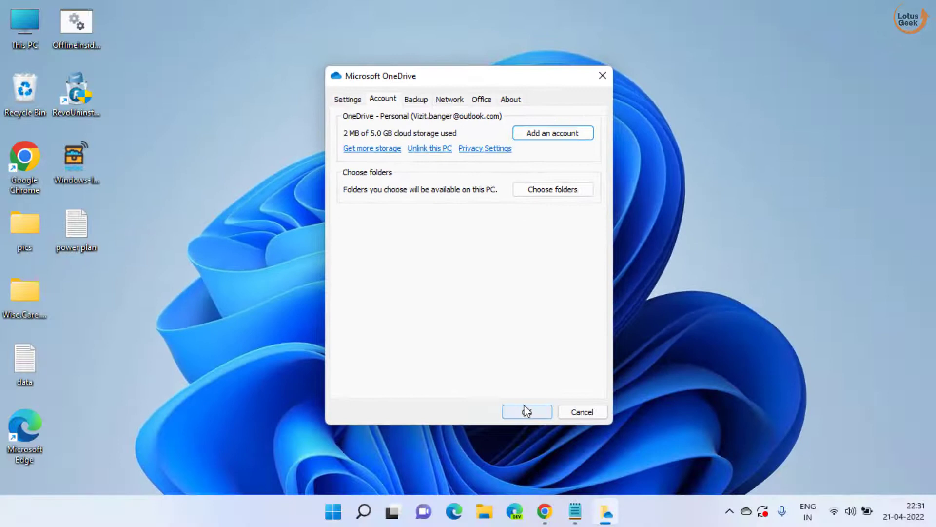
{"action": "left_click", "coordinate": [527, 411]}
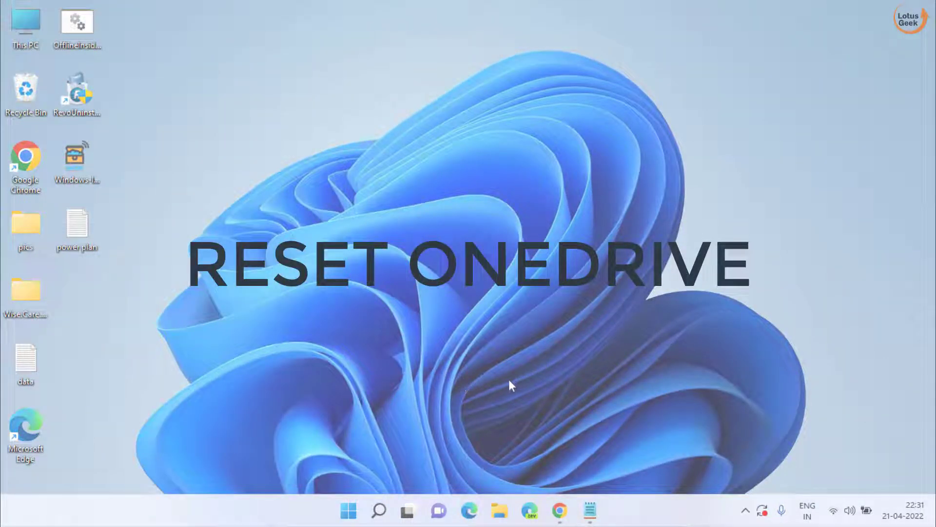
Open Run and execute %localappdata%\Microsoft\OneDrive\onedrive.exe /reset
{"action": "left_click", "coordinate": [347, 510]}
{"action": "type", "text": "run"}
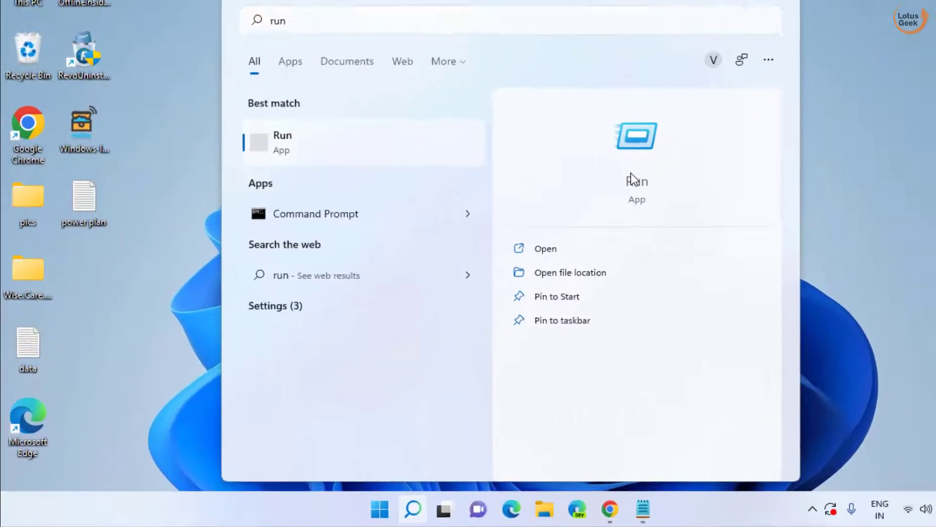
{"action": "left_click", "coordinate": [583, 207]}
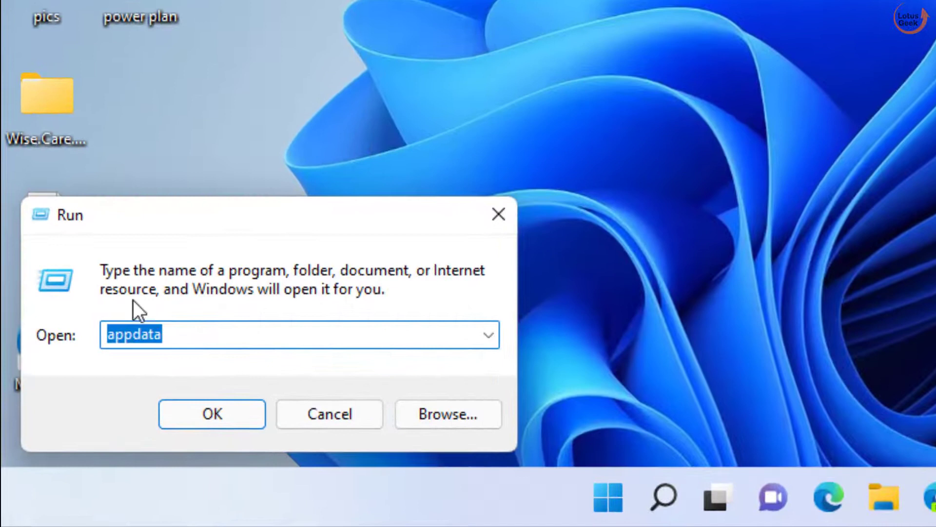
{"action": "key", "text": "BackSpace"}
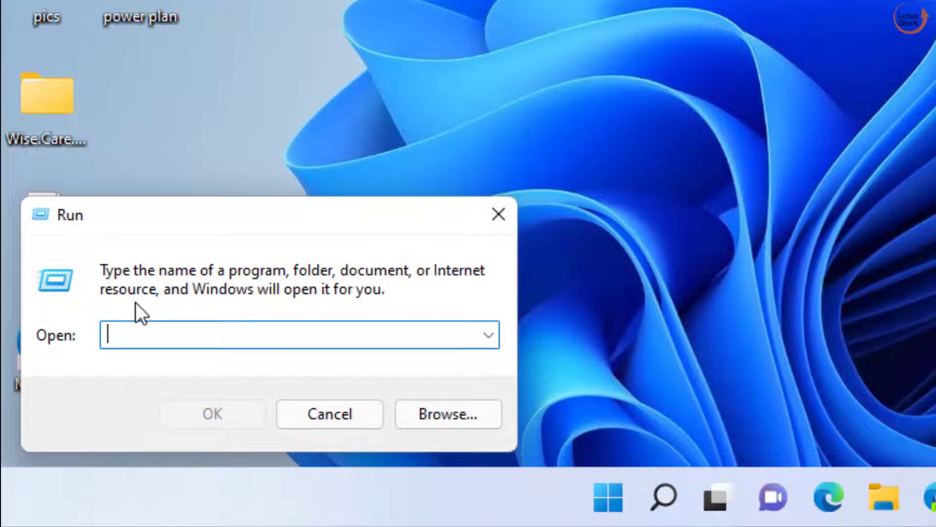
{"action": "type", "text": "%localappdata%\\Microsoft\\OneDrive\\onedrive.exe /reset"}
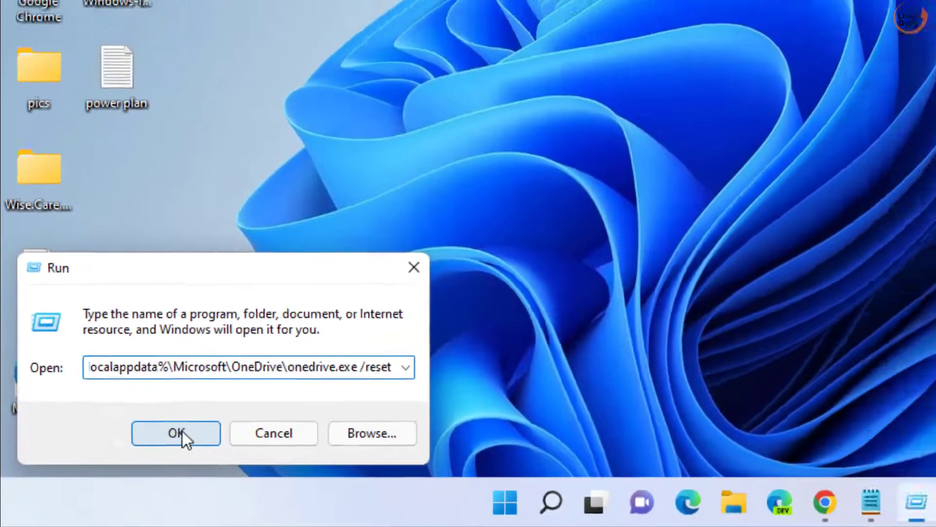
{"action": "left_click", "coordinate": [181, 432]}
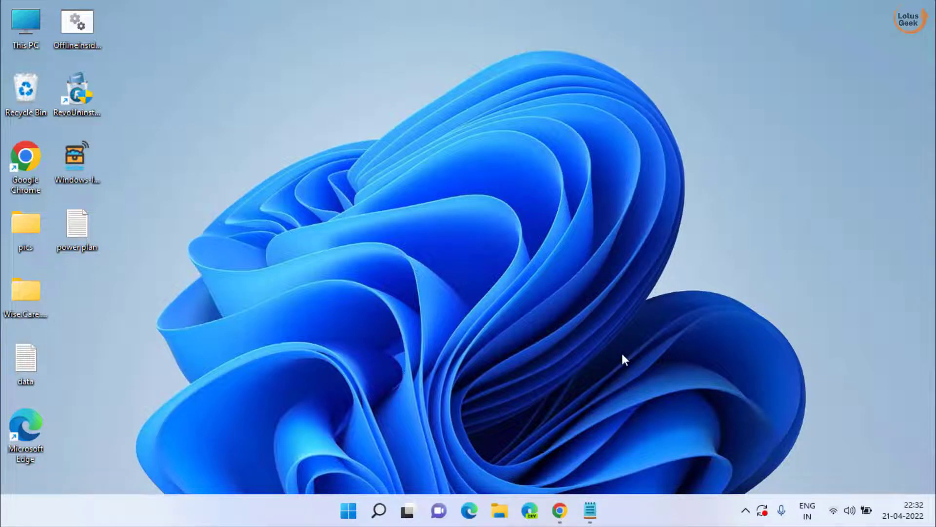
{"action": "left_click", "coordinate": [746, 510]}
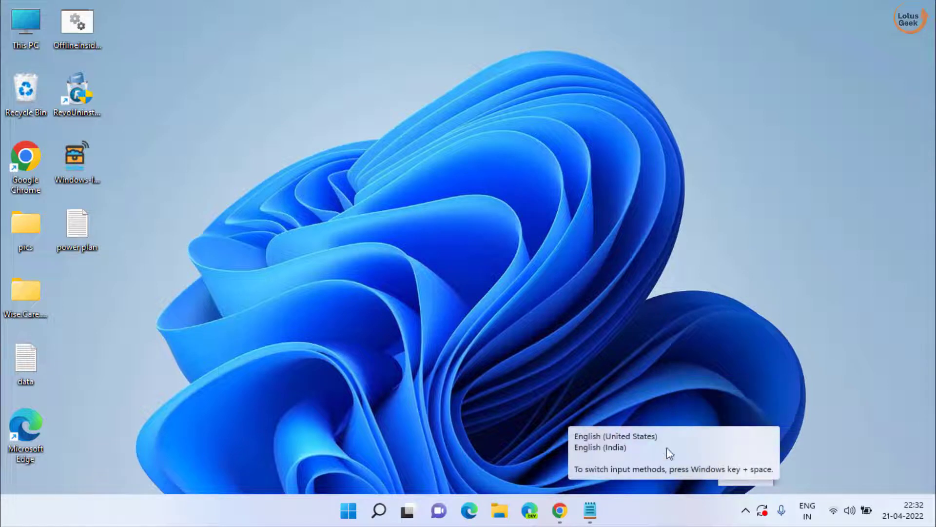
{"action": "left_click", "coordinate": [493, 299]}
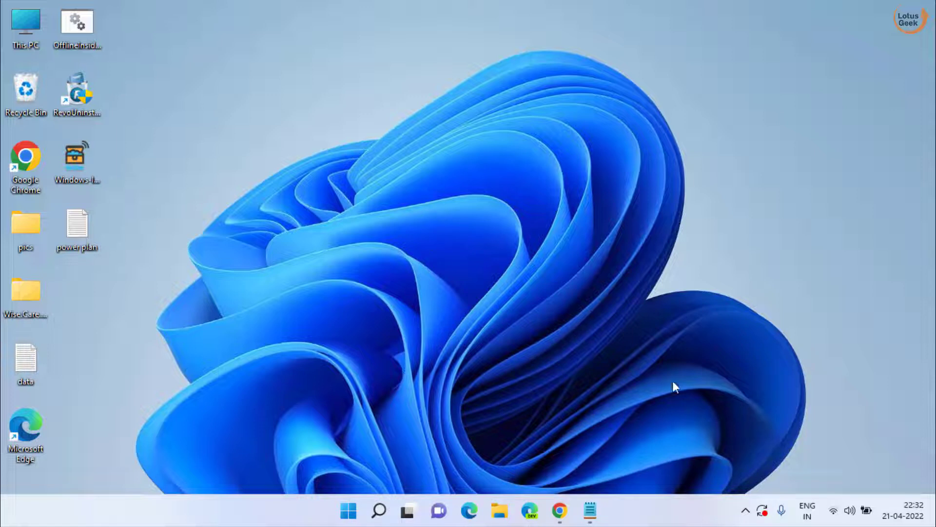
{"action": "left_click", "coordinate": [746, 511]}
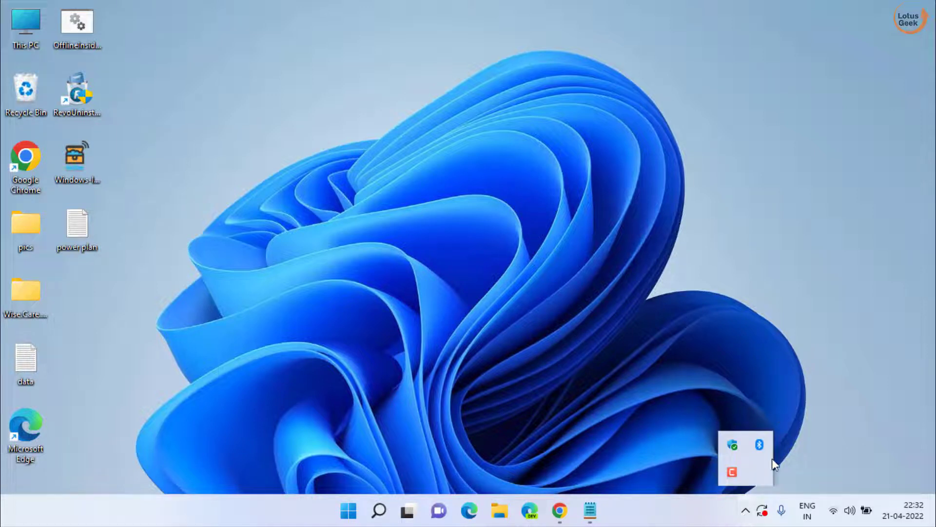
{"action": "left_click", "coordinate": [540, 396]}
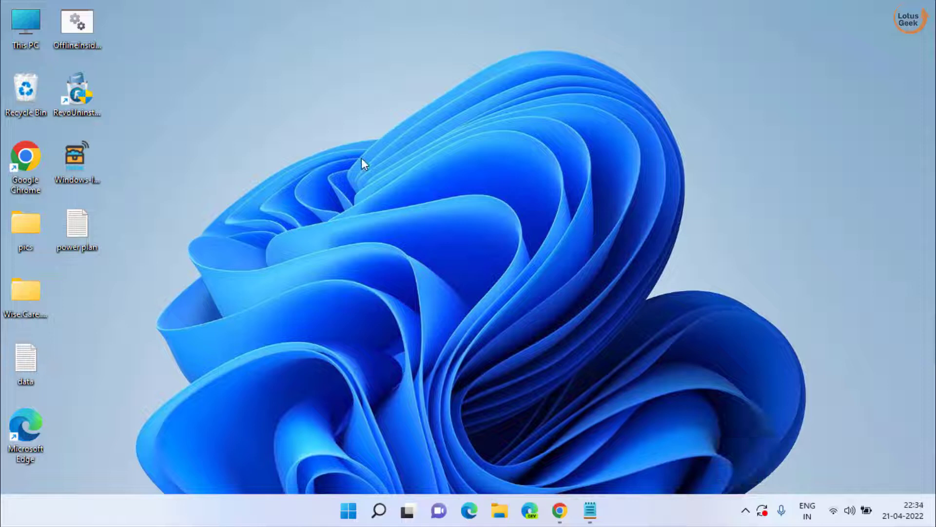
Open File Explorer and browse to the user's profile folder under Local Disk (C:)\Users
{"action": "key", "text": "super+e"}
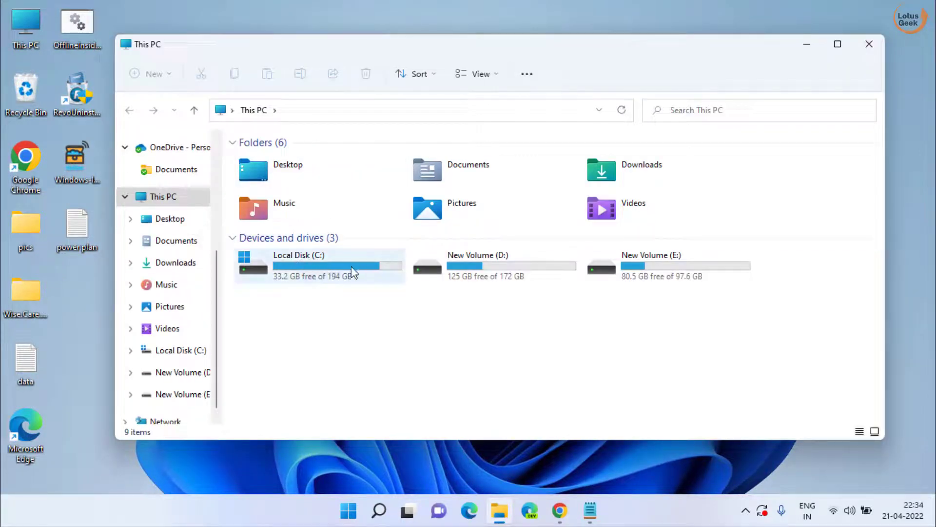
{"action": "double_click", "coordinate": [317, 273]}
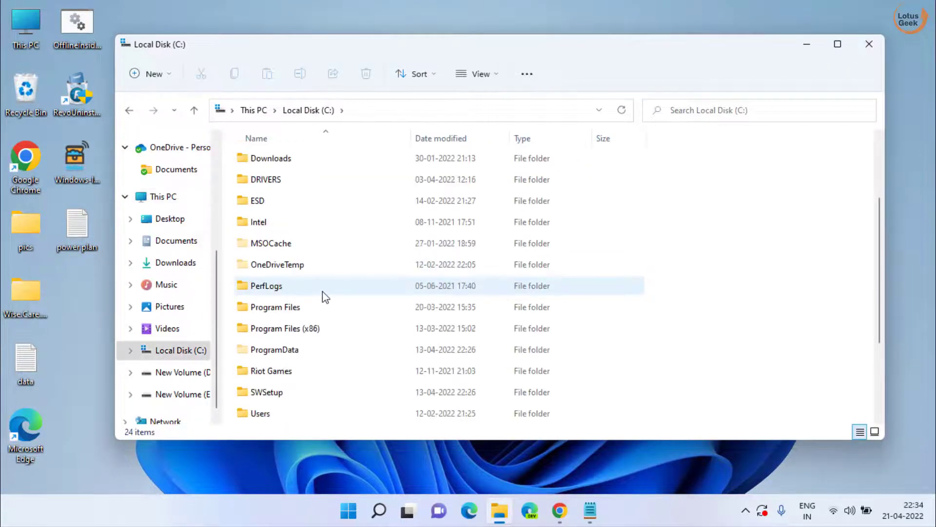
{"action": "scroll", "coordinate": [315, 292], "scroll_direction": "down", "scroll_amount": 1}
{"action": "left_click", "coordinate": [258, 351]}
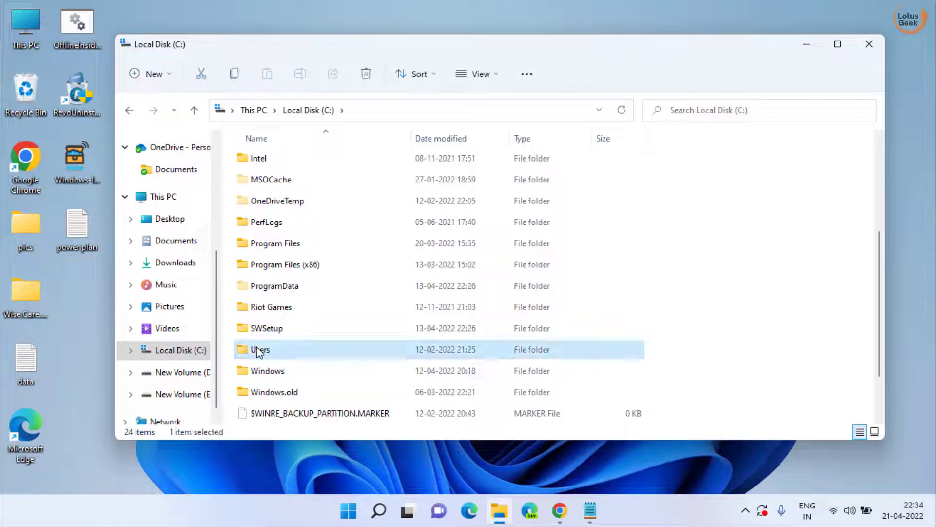
{"action": "double_click", "coordinate": [258, 351]}
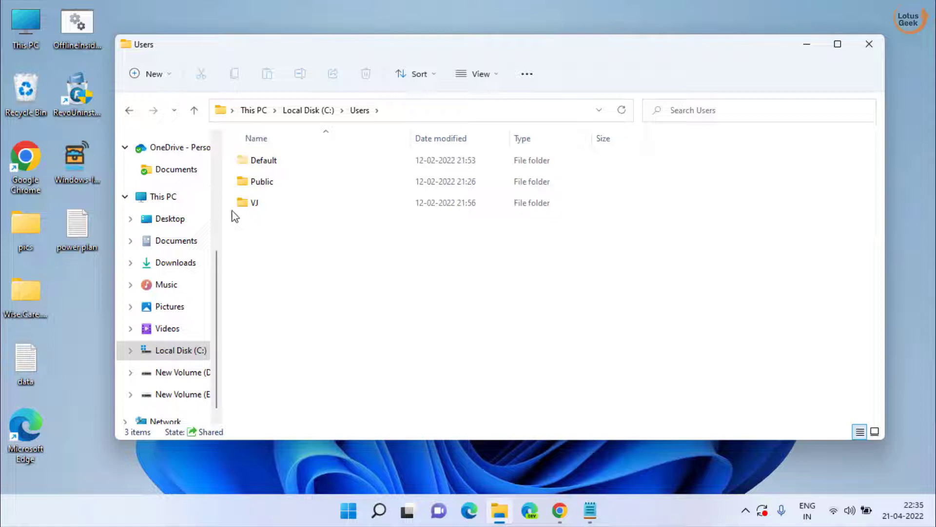
{"action": "left_click", "coordinate": [258, 205]}
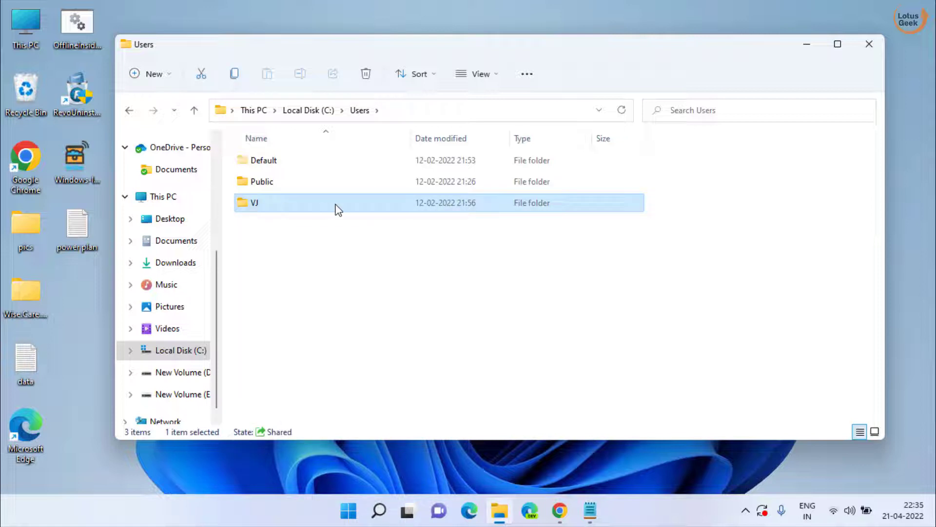
{"action": "double_click", "coordinate": [241, 207]}
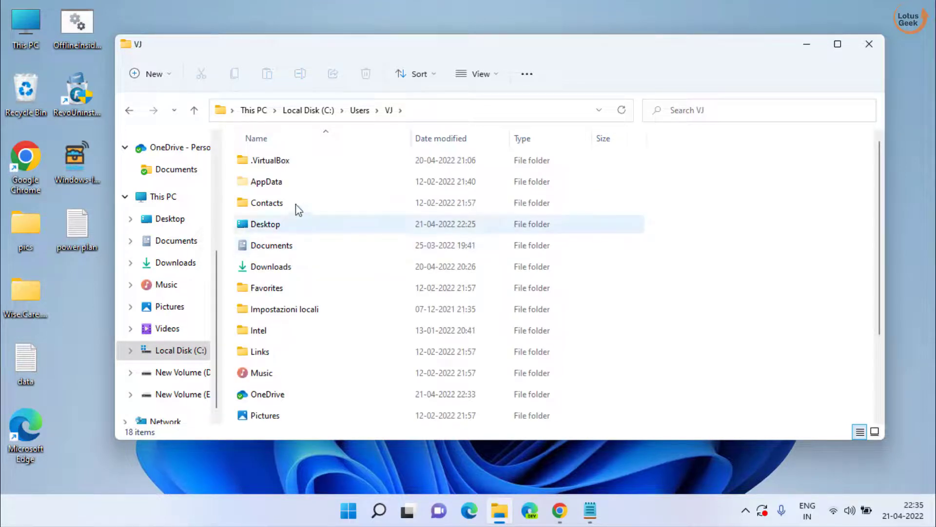
Turn on View > Show > Hidden items so the AppData folder is visible
{"action": "left_click", "coordinate": [276, 189]}
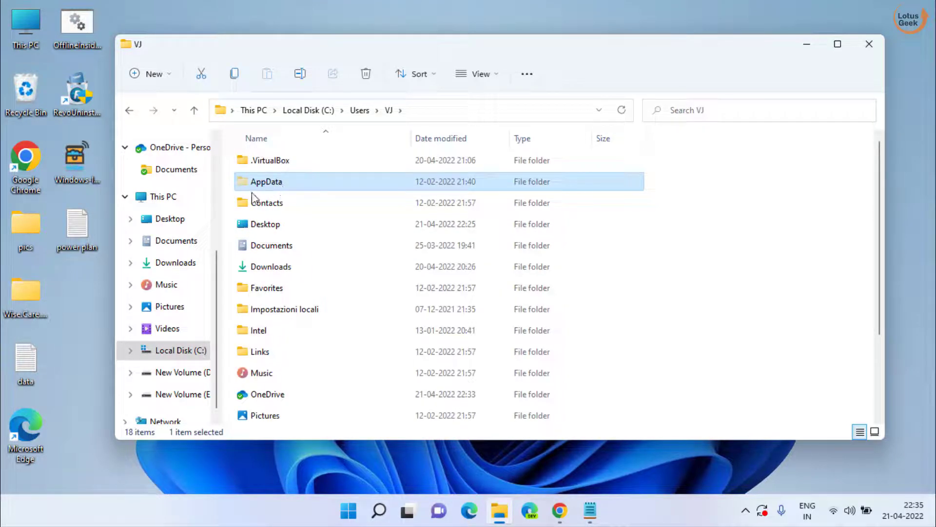
{"action": "left_click", "coordinate": [497, 71]}
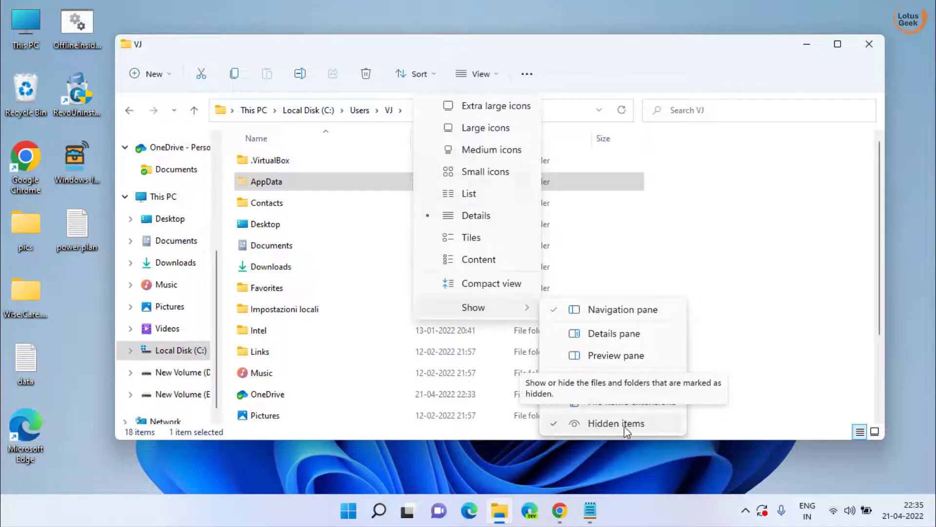
{"action": "left_click", "coordinate": [774, 253]}
Browse to AppData\Local\Microsoft\OneDrive and launch the OneDrive application file there
{"action": "double_click", "coordinate": [287, 181]}
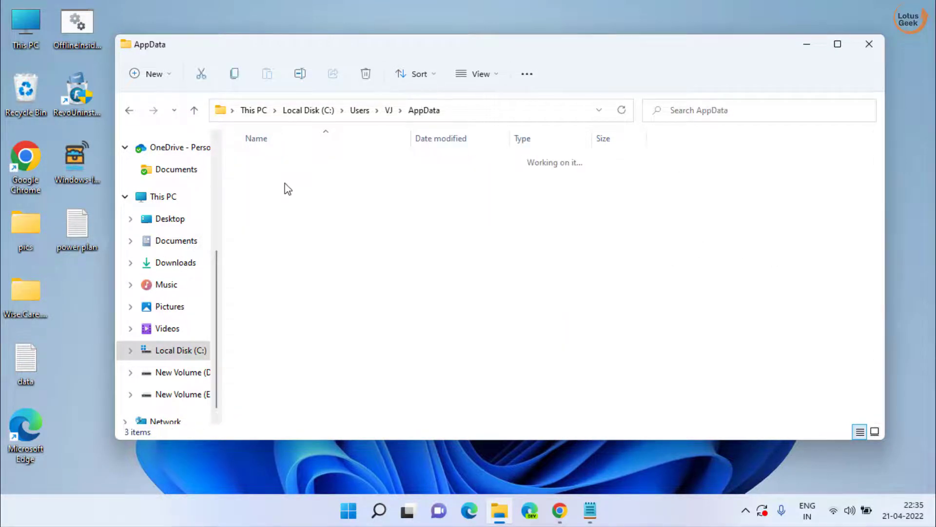
{"action": "double_click", "coordinate": [271, 164]}
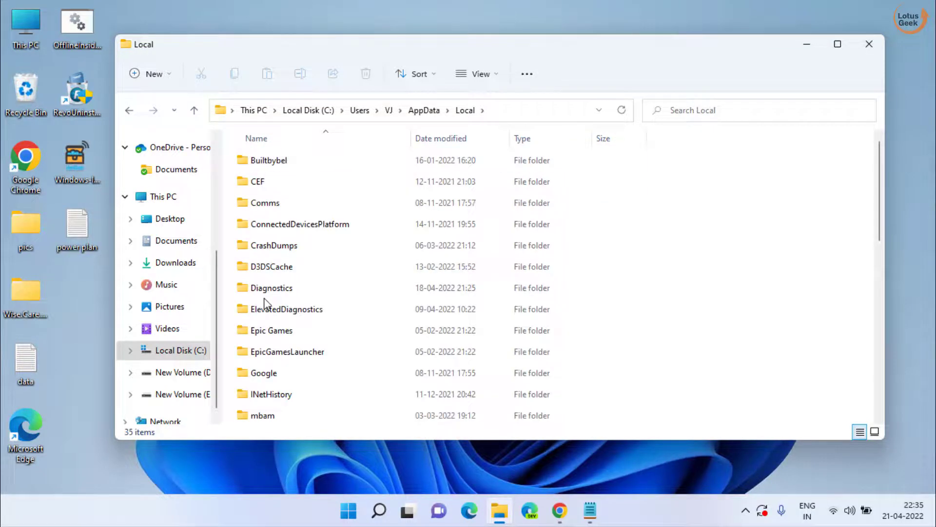
{"action": "scroll", "coordinate": [264, 303], "scroll_direction": "down", "scroll_amount": 4}
{"action": "left_click", "coordinate": [271, 185]}
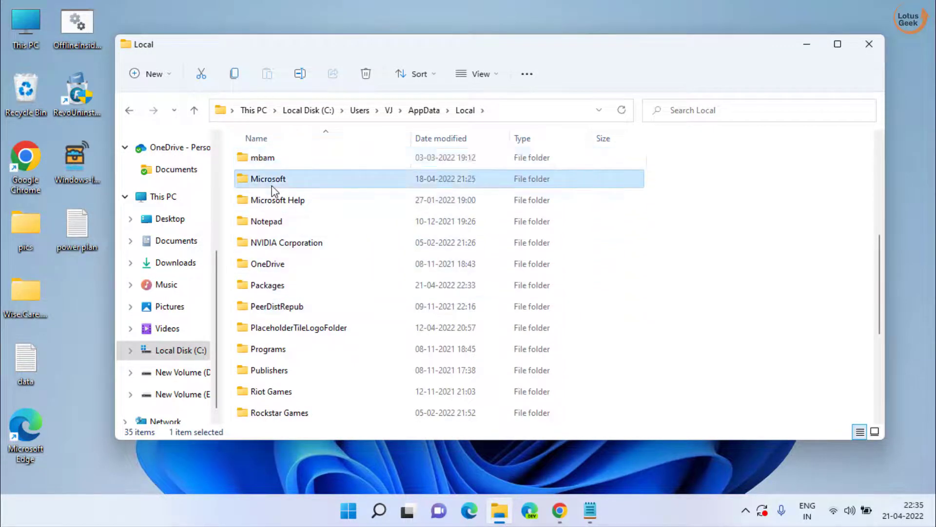
{"action": "double_click", "coordinate": [272, 185]}
{"action": "left_click", "coordinate": [245, 313]}
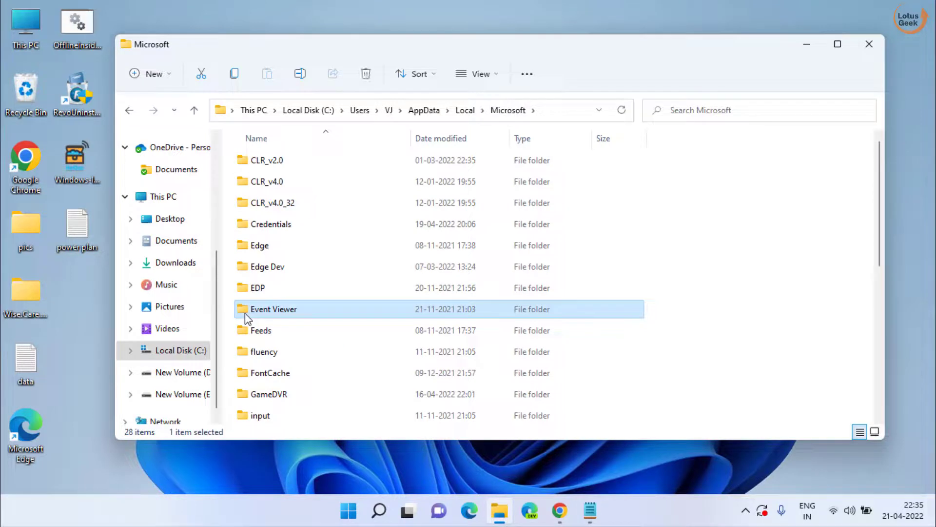
{"action": "key", "text": "o"}
{"action": "double_click", "coordinate": [276, 249]}
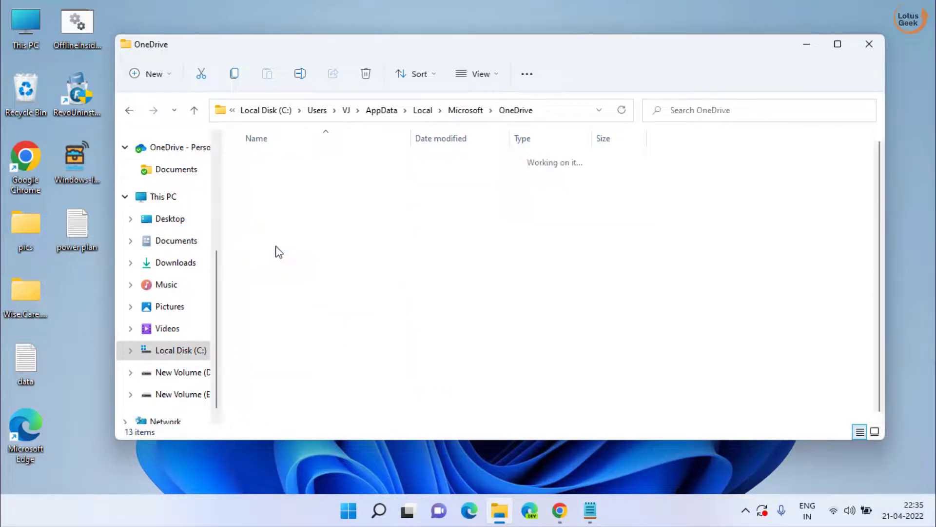
{"action": "left_click", "coordinate": [275, 353]}
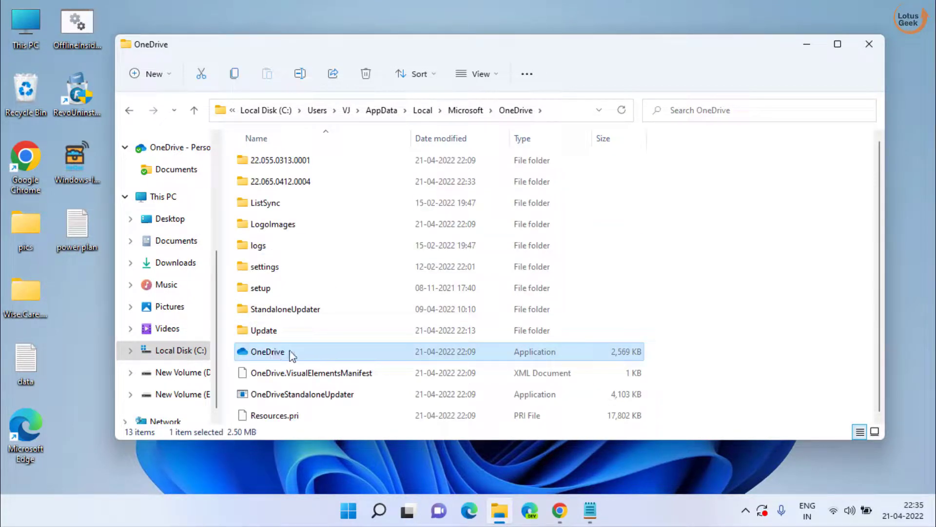
{"action": "double_click", "coordinate": [273, 354]}
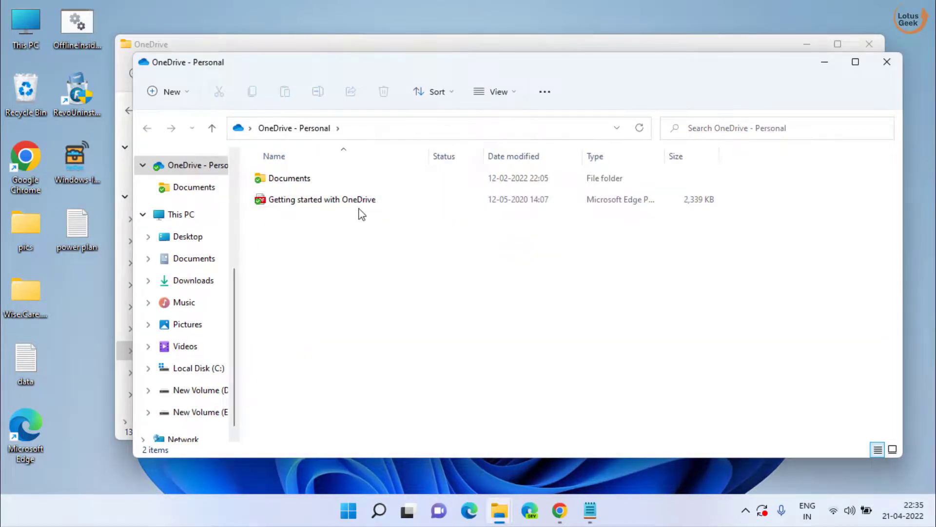
Close both Explorer windows and open OneDrive from its hidden tray icon to view sync status
{"action": "left_click", "coordinate": [888, 62]}
{"action": "left_click", "coordinate": [869, 44]}
{"action": "left_click", "coordinate": [743, 513]}
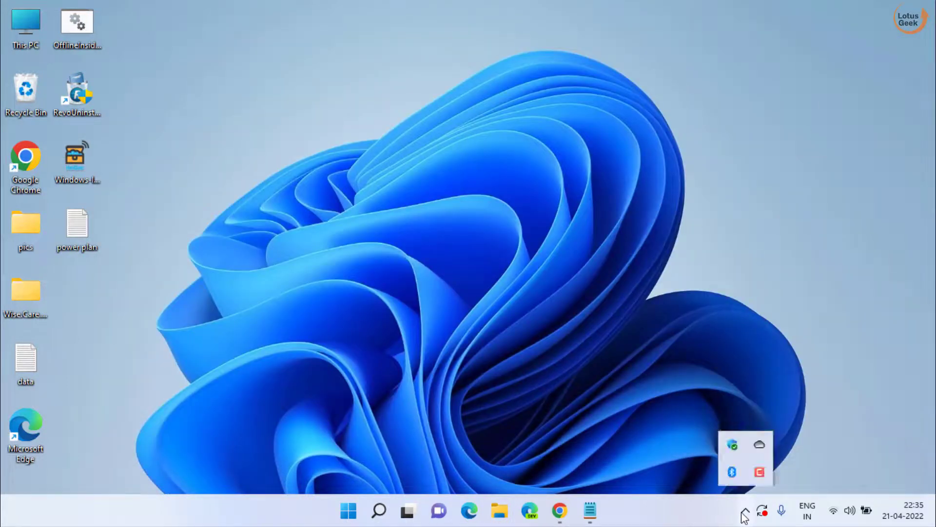
{"action": "double_click", "coordinate": [759, 446]}
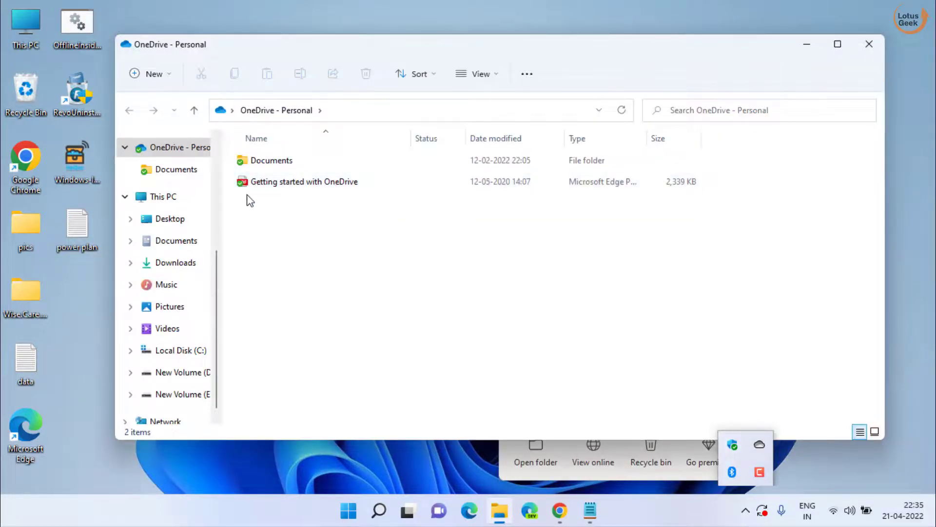
With 'Your files are synced' shown, close the OneDrive - Personal window and dismiss the status panel
{"action": "left_click", "coordinate": [256, 179]}
{"action": "left_click", "coordinate": [302, 219]}
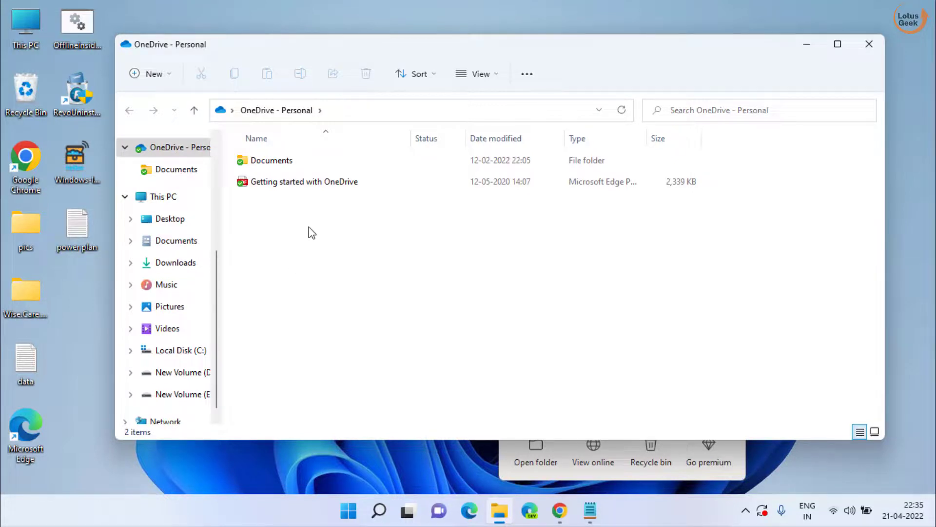
{"action": "left_click", "coordinate": [871, 44]}
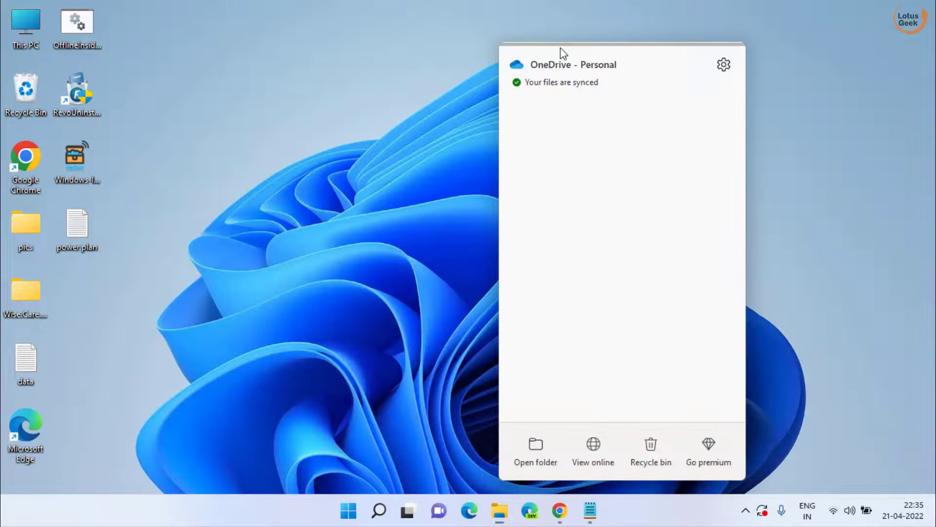
{"action": "left_click", "coordinate": [358, 175]}
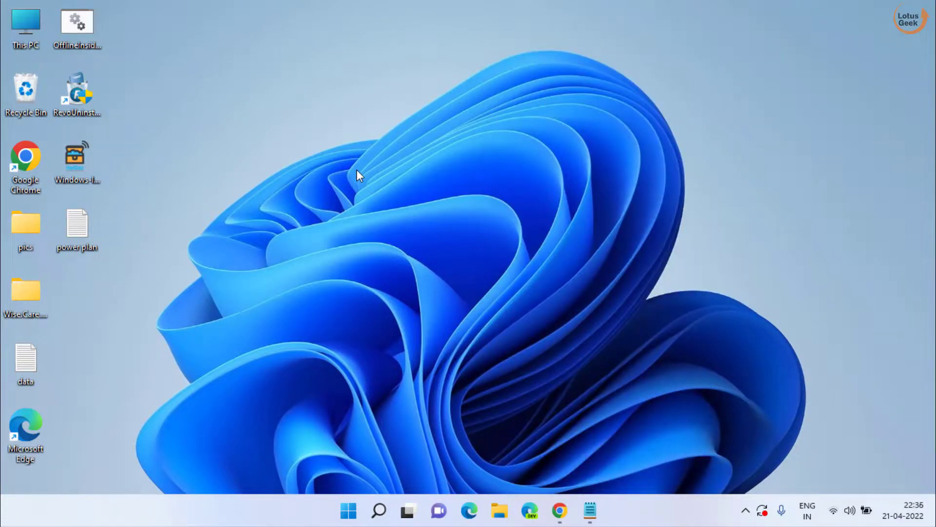